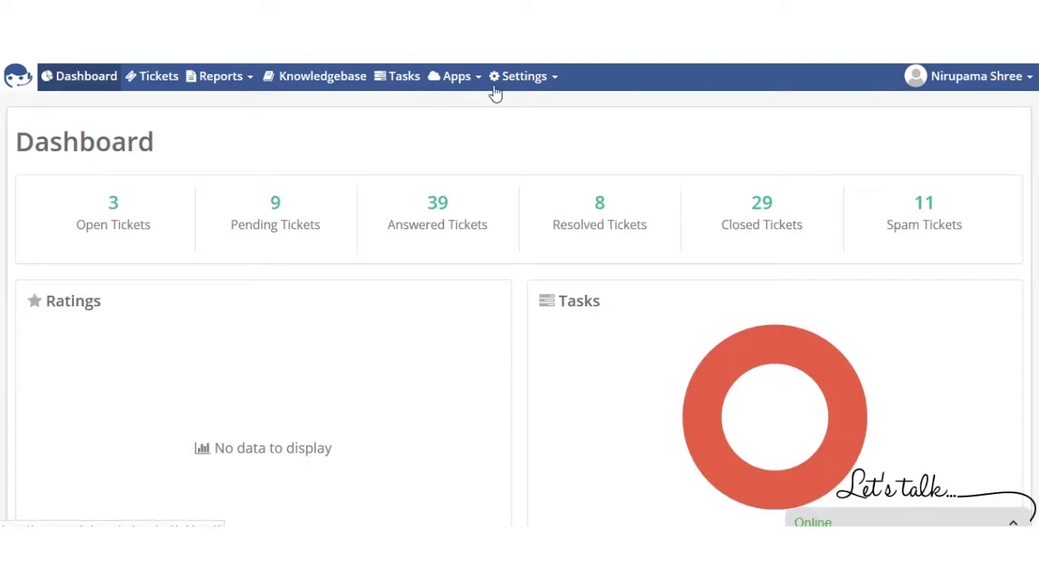
{"action": "scroll", "coordinate": [434, 252], "scroll_direction": "down", "scroll_amount": 2}
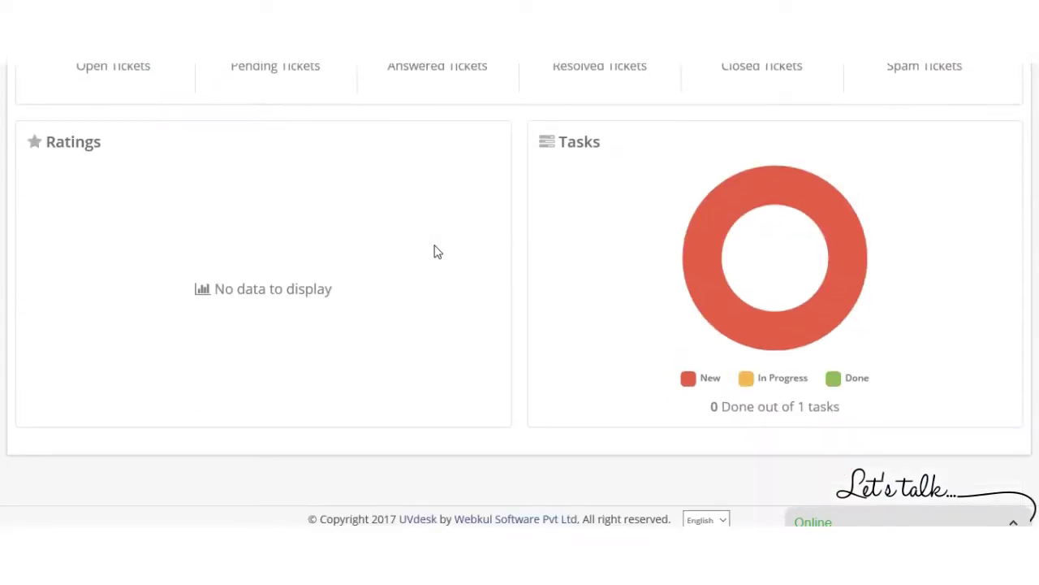
{"action": "scroll", "coordinate": [434, 251], "scroll_direction": "up", "scroll_amount": 1}
{"action": "scroll", "coordinate": [434, 252], "scroll_direction": "up", "scroll_amount": 1}
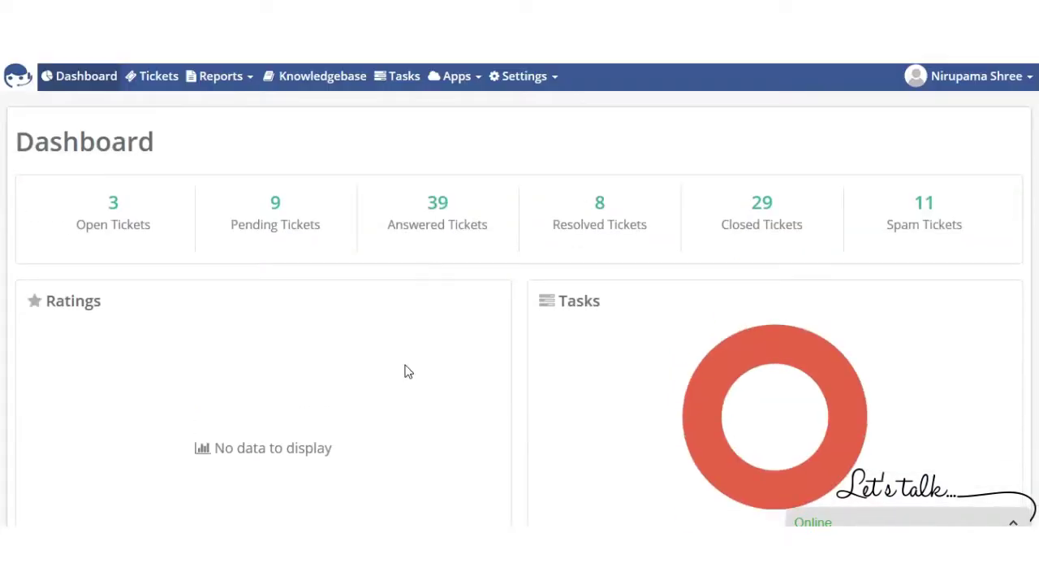
{"action": "left_click", "coordinate": [539, 84]}
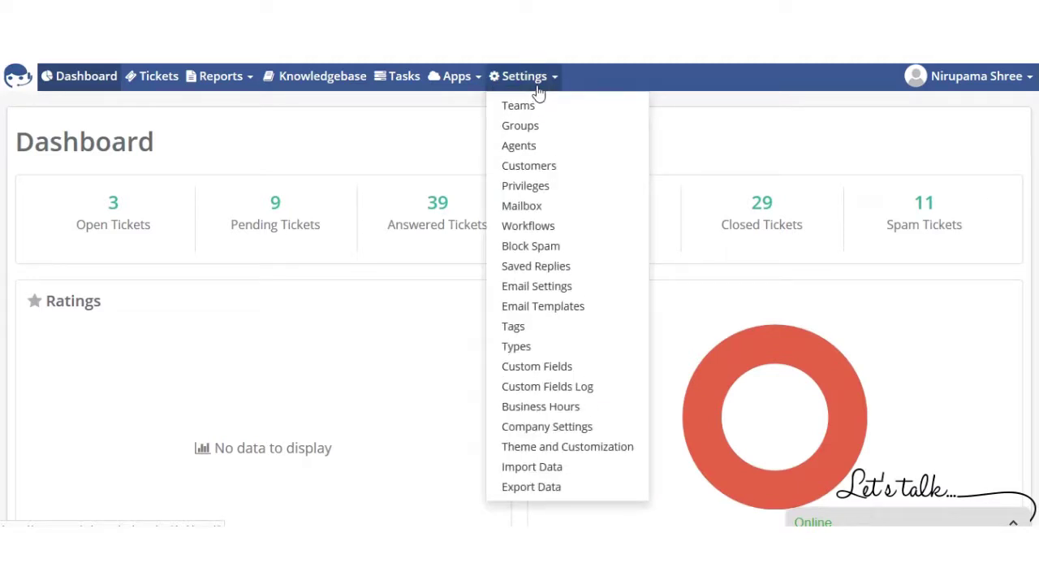
{"action": "left_click", "coordinate": [540, 91]}
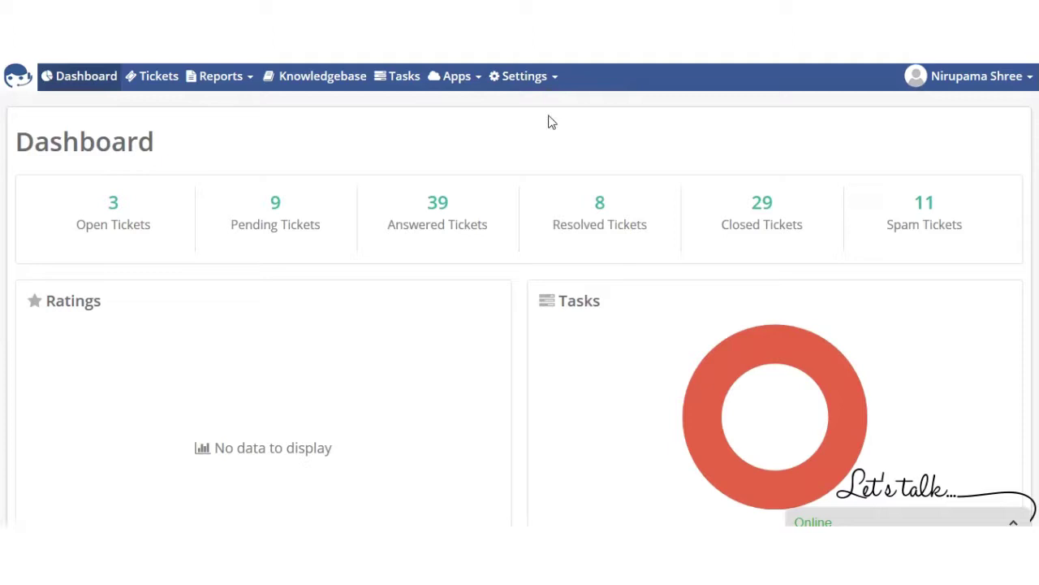
- Open the ECommerce app's extensions and add a new channel with Etsy as the marketplace platform, proceeding to its authorization
{"action": "left_click", "coordinate": [446, 86]}
{"action": "left_click", "coordinate": [474, 276]}
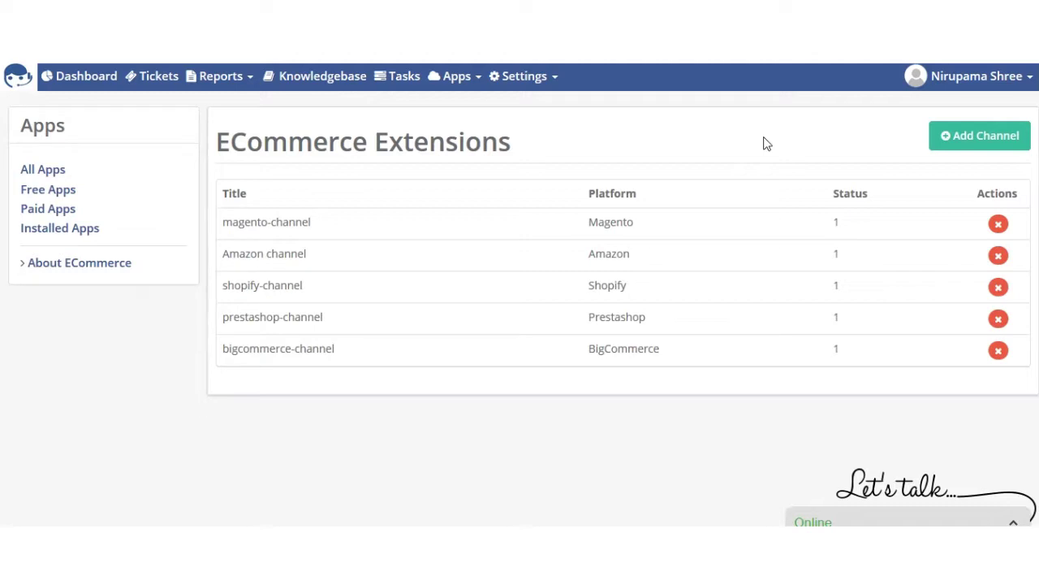
{"action": "left_click", "coordinate": [954, 144]}
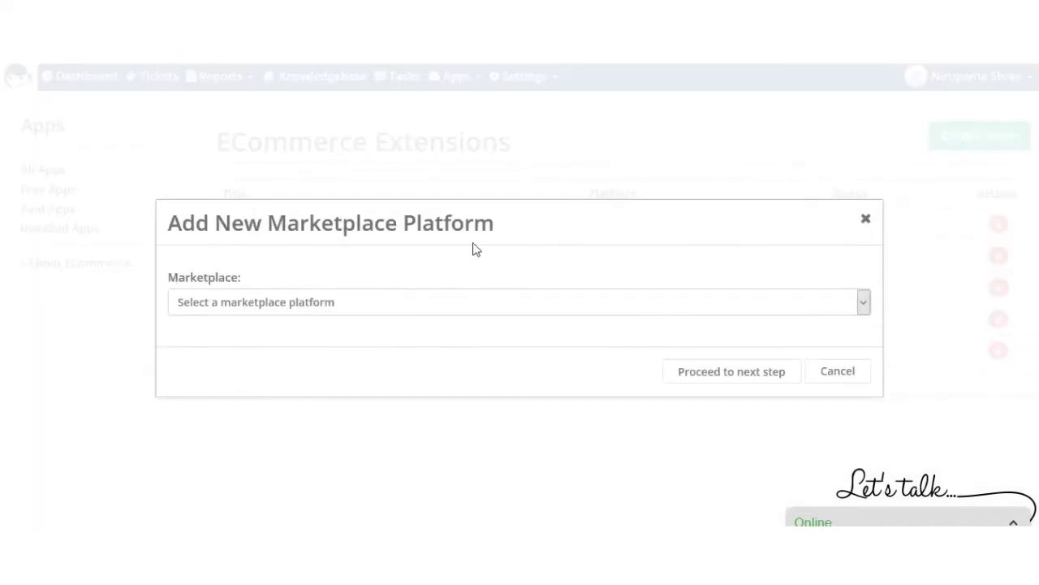
{"action": "left_click", "coordinate": [216, 302]}
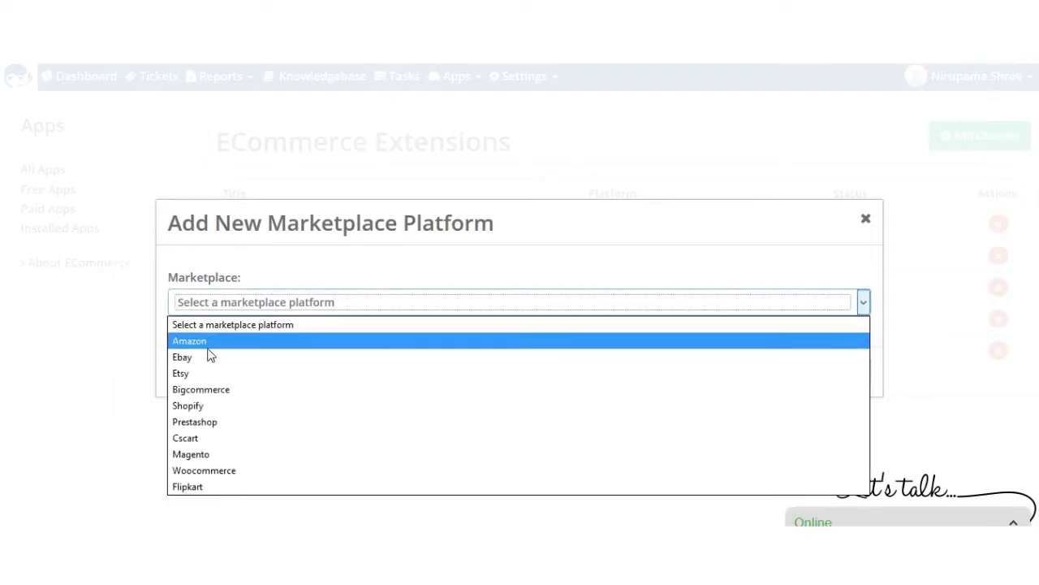
{"action": "left_click", "coordinate": [205, 375]}
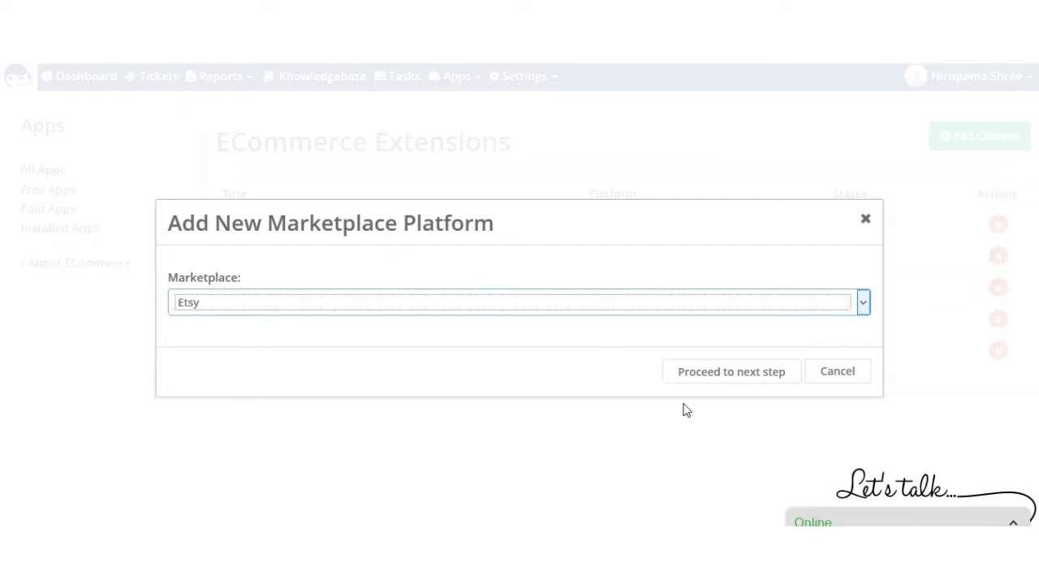
{"action": "left_click", "coordinate": [734, 383]}
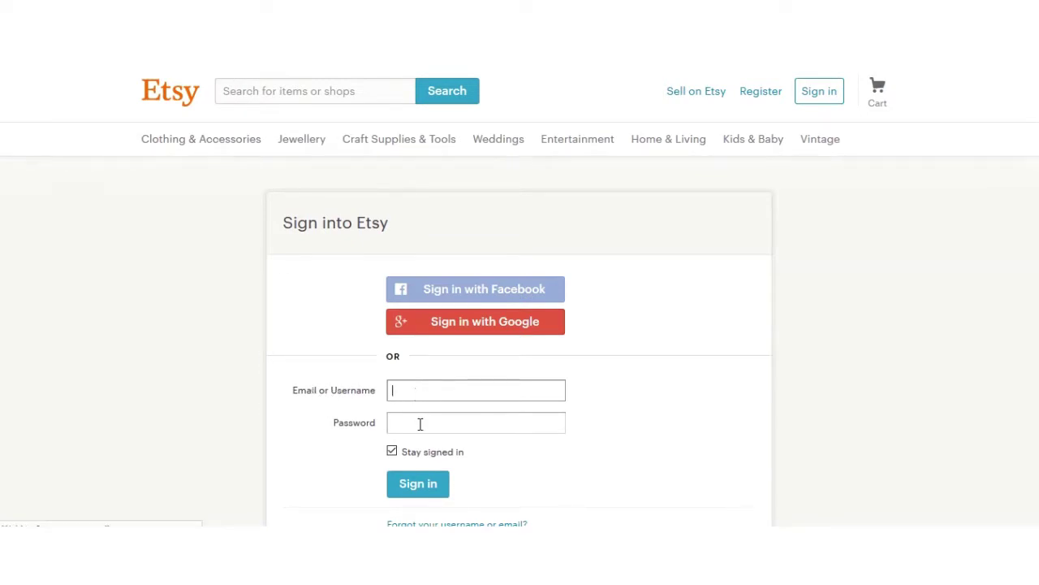
- Sign into Etsy with the account username and password, with Stay signed in disabled, and dismiss the browser's offer to save the login
{"action": "left_click", "coordinate": [408, 455]}
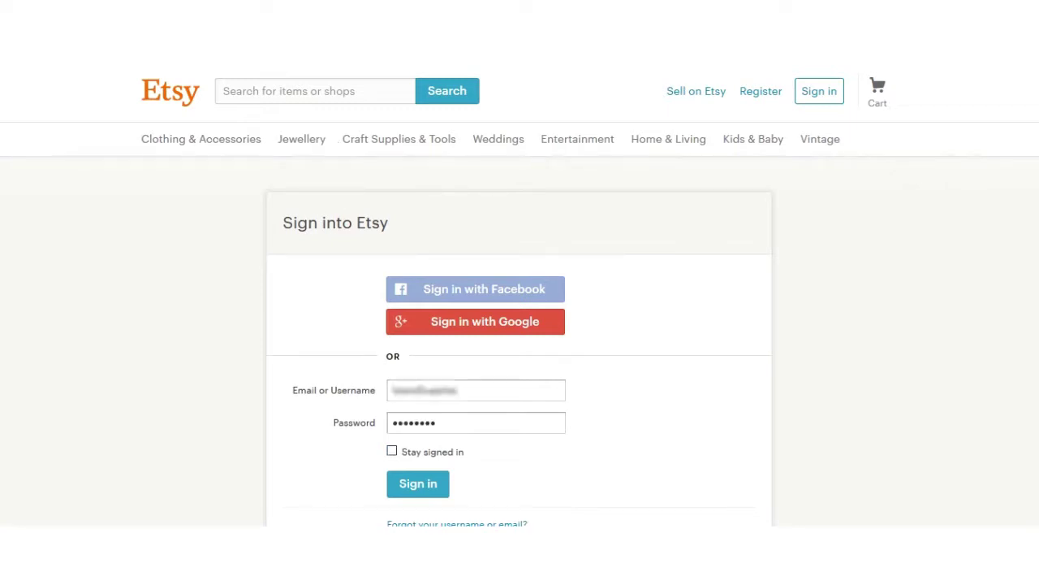
{"action": "scroll", "coordinate": [698, 347], "scroll_direction": "down", "scroll_amount": 2}
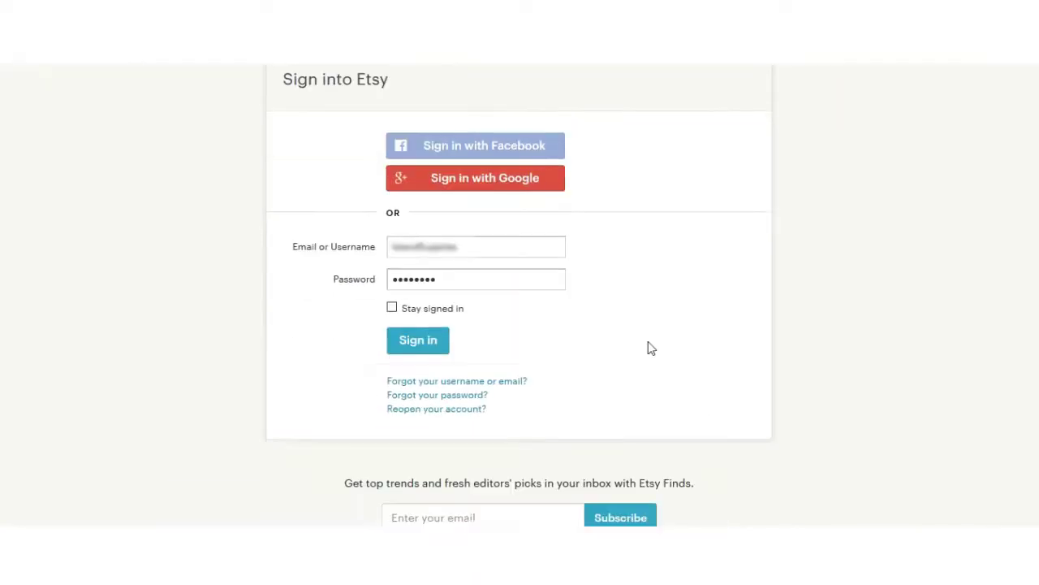
{"action": "left_click", "coordinate": [429, 323]}
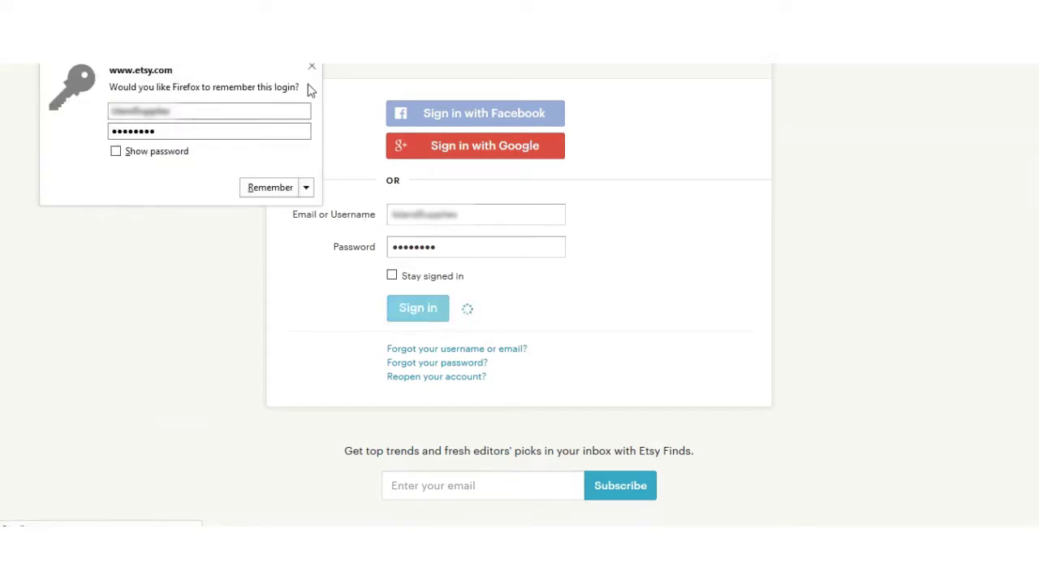
{"action": "left_click", "coordinate": [311, 65]}
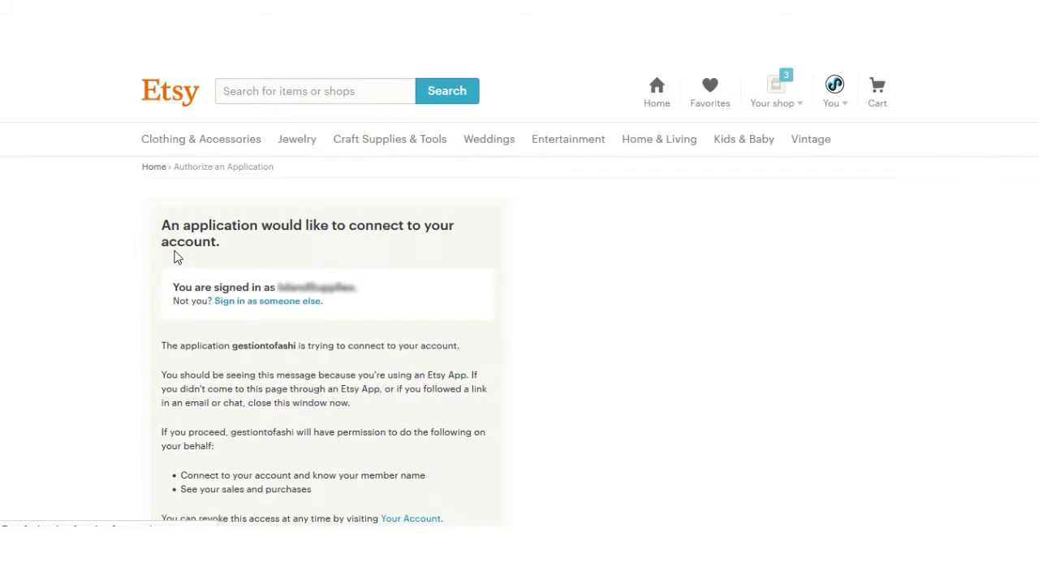
- Review the permissions requested by the gestiontofashi application and allow it access to the Etsy account
{"action": "scroll", "coordinate": [341, 285], "scroll_direction": "down", "scroll_amount": 3}
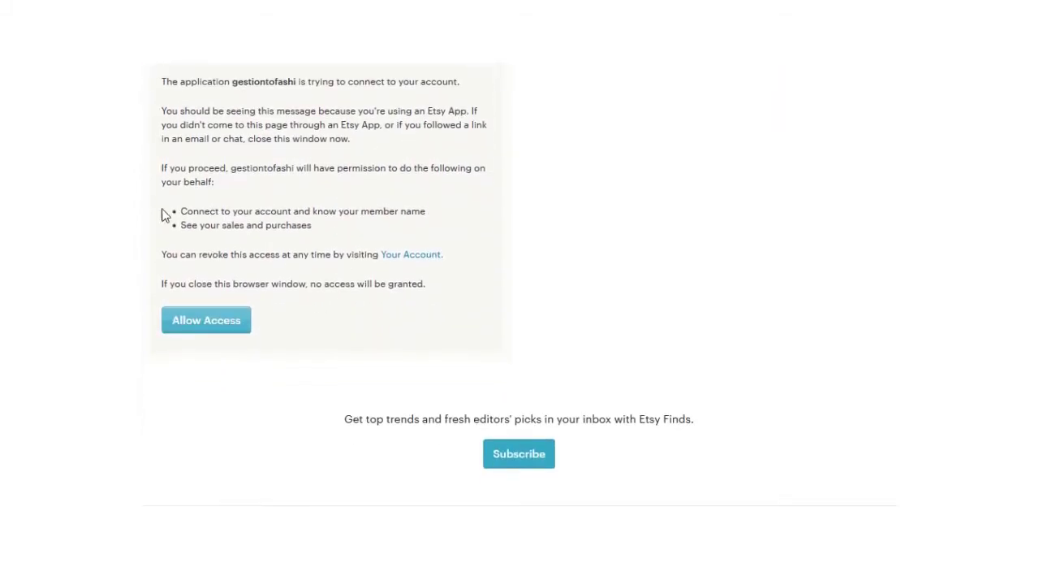
{"action": "scroll", "coordinate": [209, 198], "scroll_direction": "up", "scroll_amount": 1}
{"action": "scroll", "coordinate": [207, 319], "scroll_direction": "down", "scroll_amount": 1}
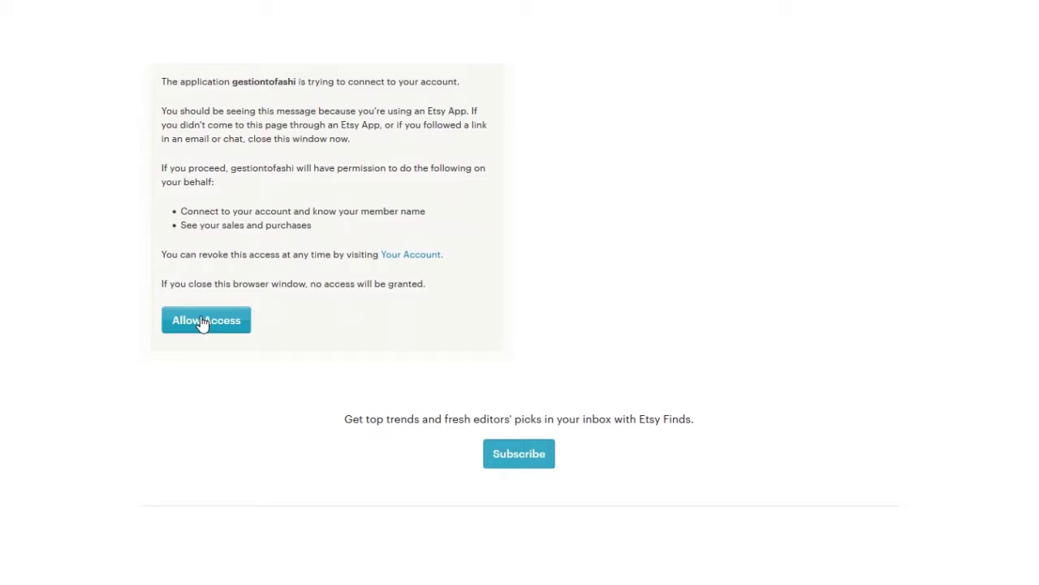
{"action": "left_click", "coordinate": [202, 323]}
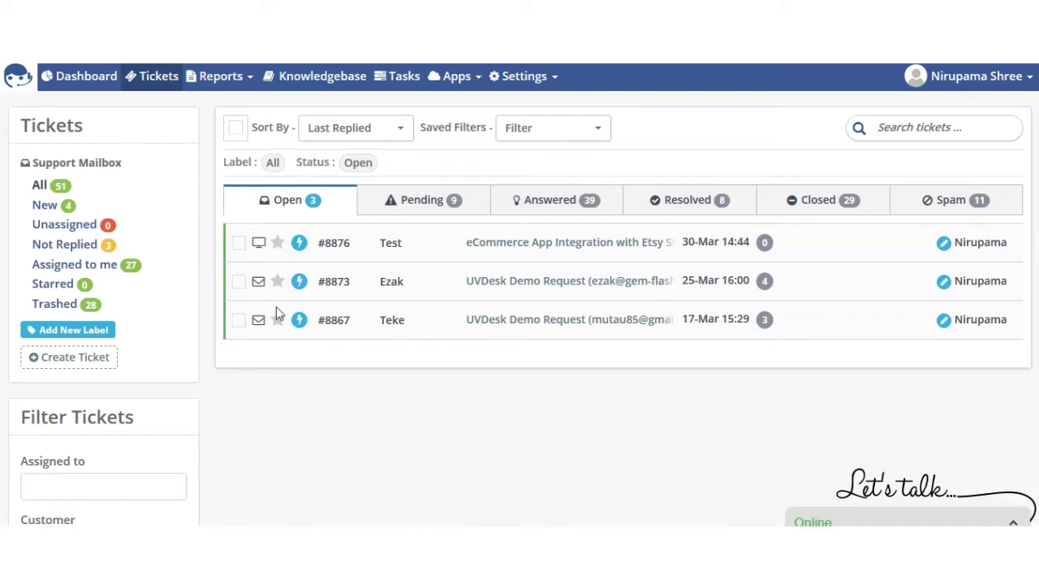
- Open the ticket "eCommerce App Integration with Etsy Store" and choose etsy-channel as its order platform
{"action": "left_click", "coordinate": [385, 248]}
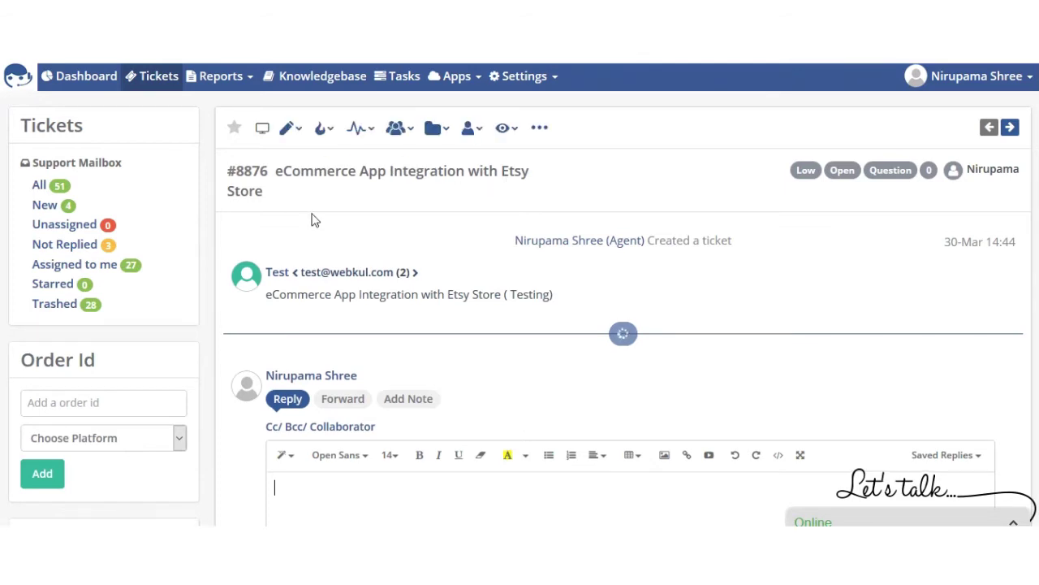
{"action": "scroll", "coordinate": [443, 272], "scroll_direction": "down", "scroll_amount": 2}
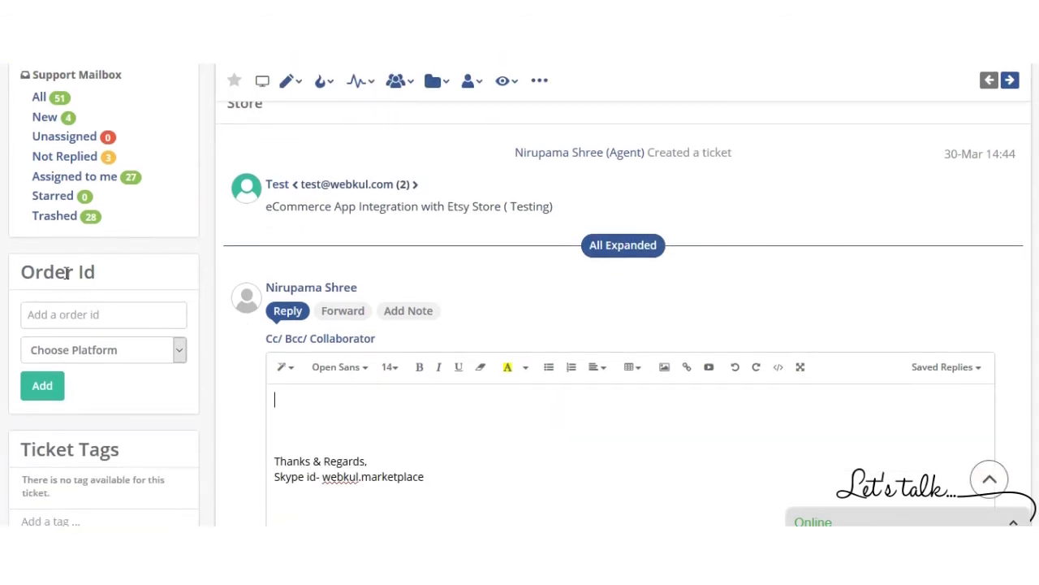
{"action": "left_click", "coordinate": [95, 308]}
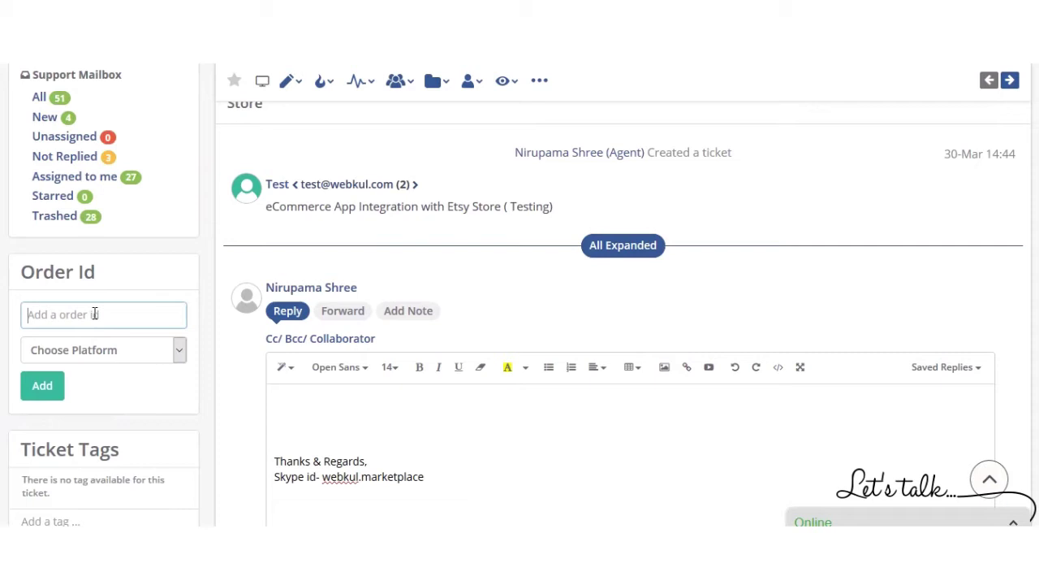
{"action": "left_click", "coordinate": [147, 360]}
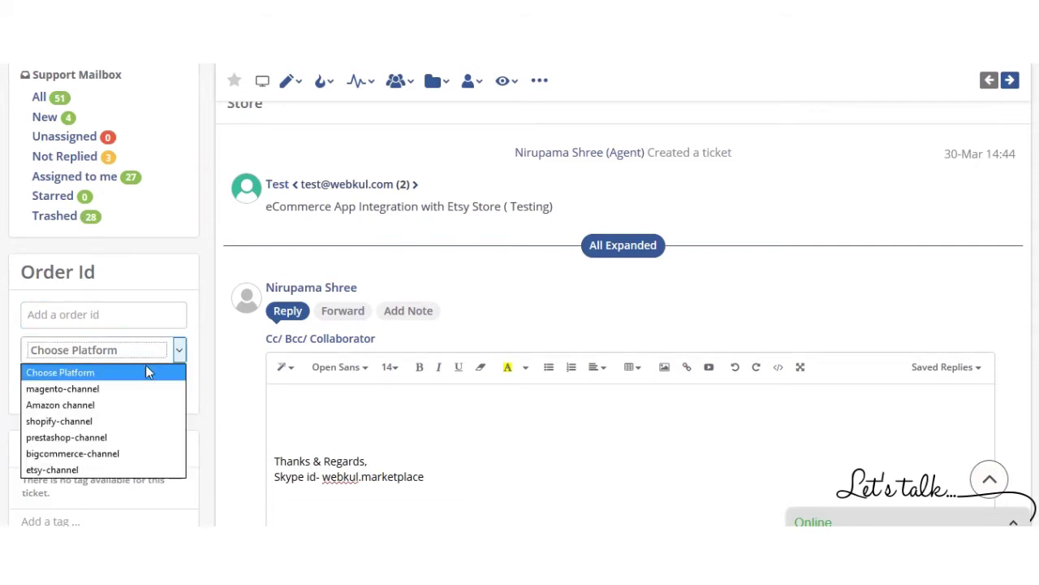
{"action": "left_click", "coordinate": [120, 469]}
- Paste the Etsy order number as the ticket's order ID and add the order to the ticket
{"action": "left_click", "coordinate": [140, 315]}
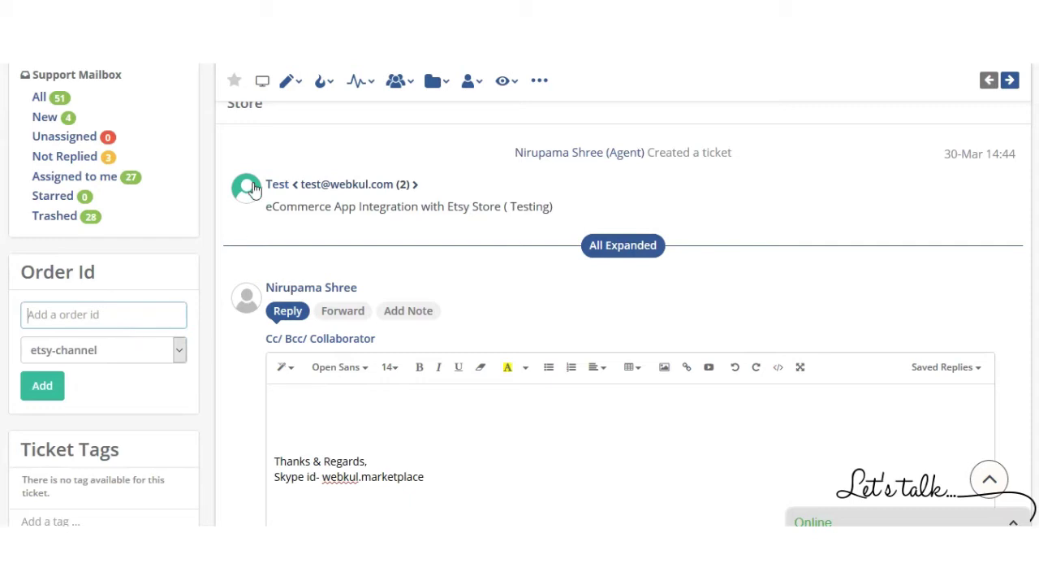
{"action": "key", "text": "ctrl+v"}
{"action": "scroll", "coordinate": [485, 232], "scroll_direction": "up", "scroll_amount": 1}
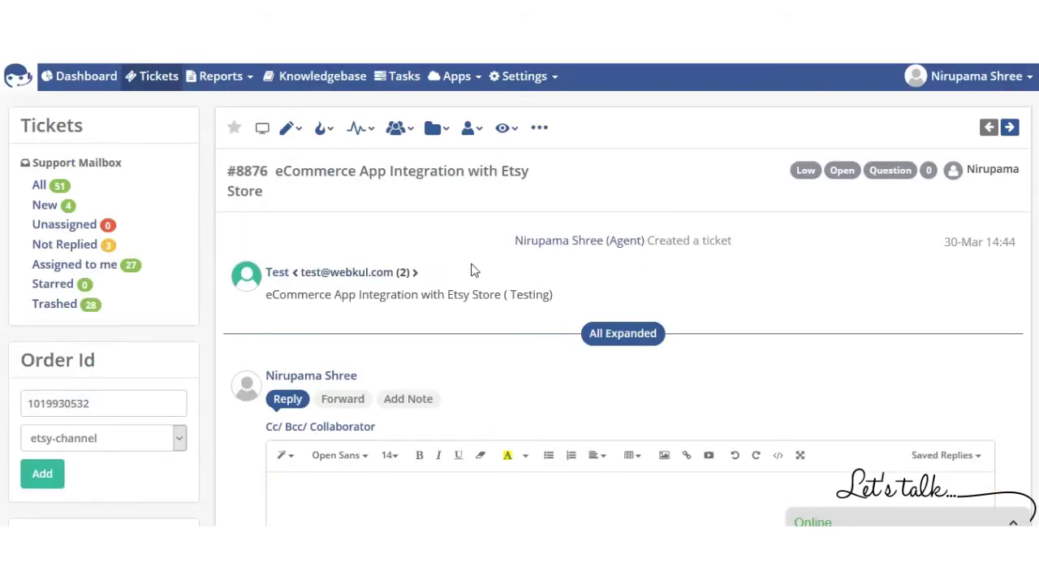
{"action": "double_click", "coordinate": [32, 403]}
{"action": "left_click", "coordinate": [114, 406]}
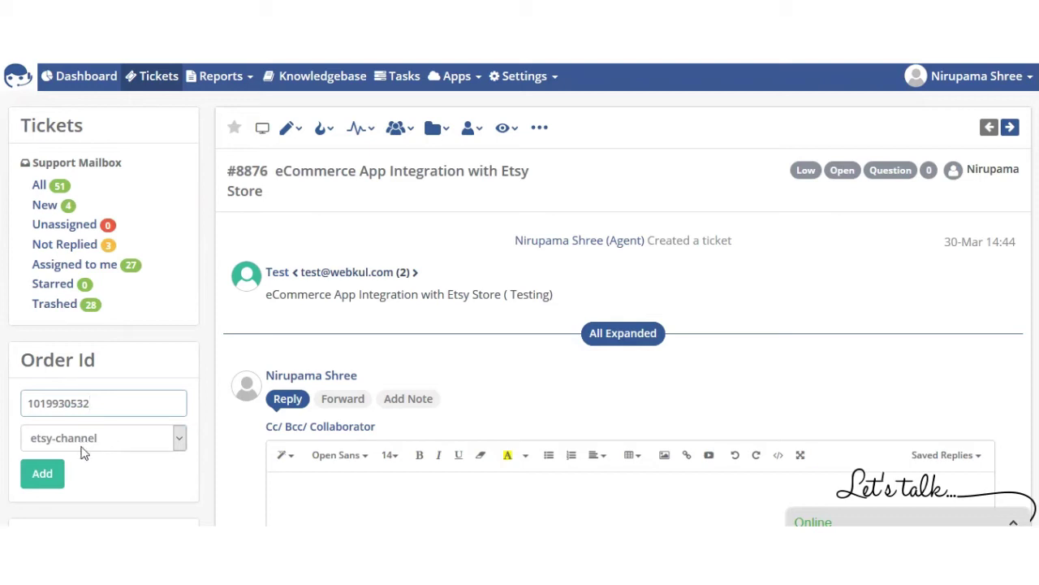
{"action": "left_click", "coordinate": [39, 473]}
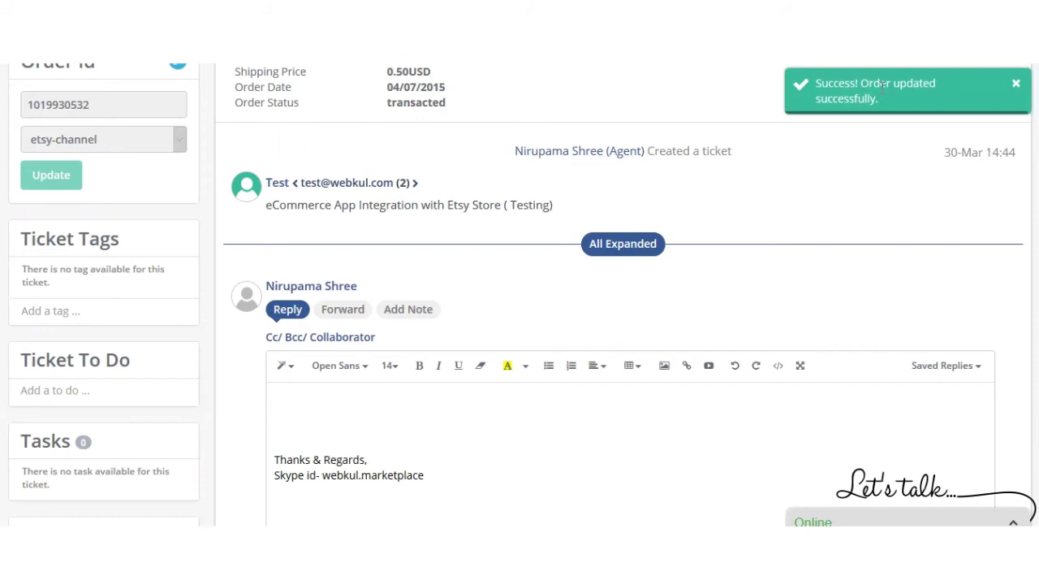
- Examine the Etsy order details on the ticket, including channel, title, order status, receipt ID and URL
{"action": "scroll", "coordinate": [840, 222], "scroll_direction": "up", "scroll_amount": 3}
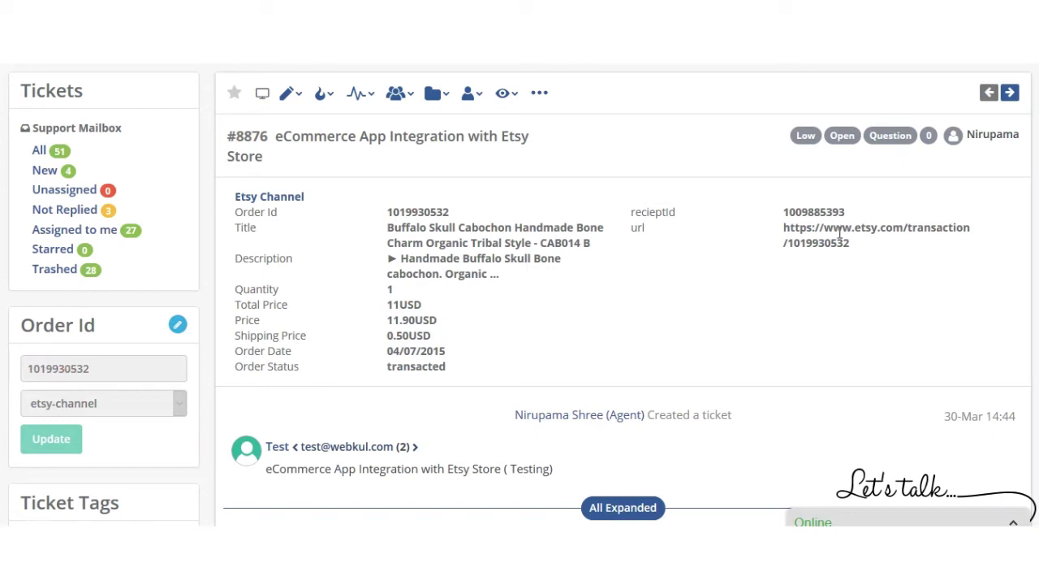
{"action": "left_click_drag", "start_coordinate": [234, 196], "coordinate": [353, 203]}
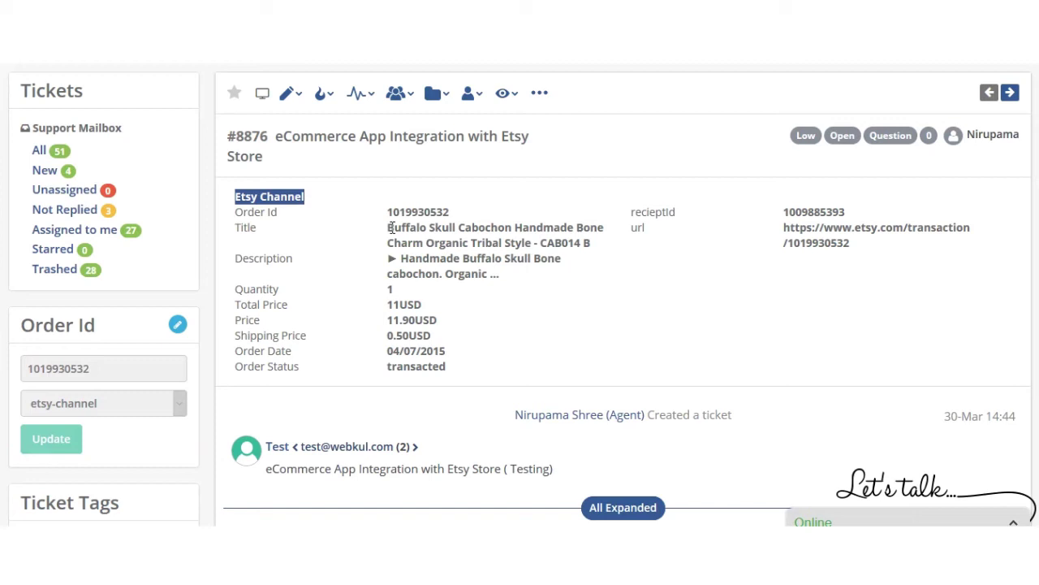
{"action": "left_click_drag", "start_coordinate": [392, 228], "coordinate": [571, 243]}
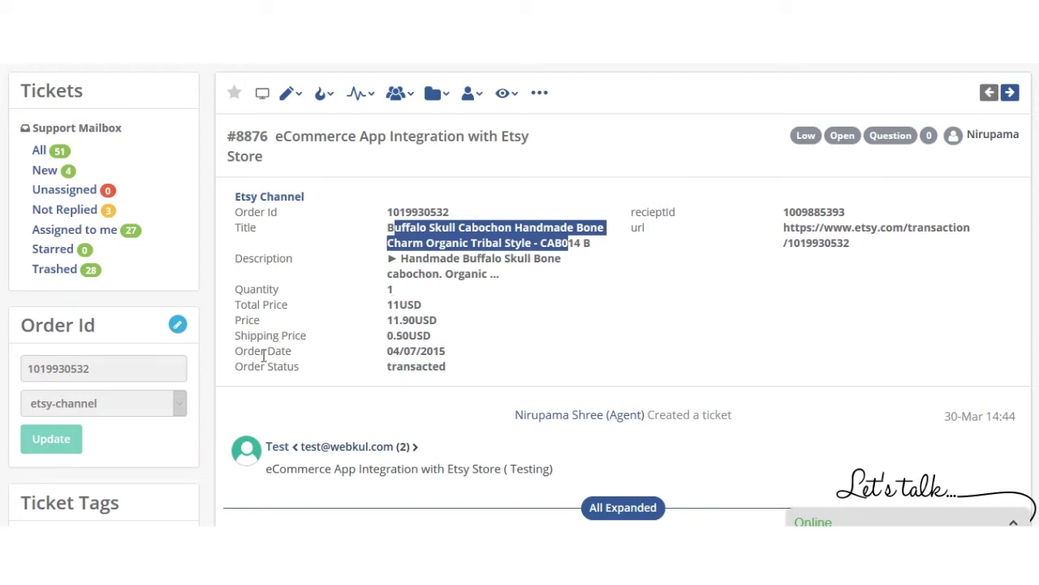
{"action": "left_click_drag", "start_coordinate": [247, 367], "coordinate": [338, 375]}
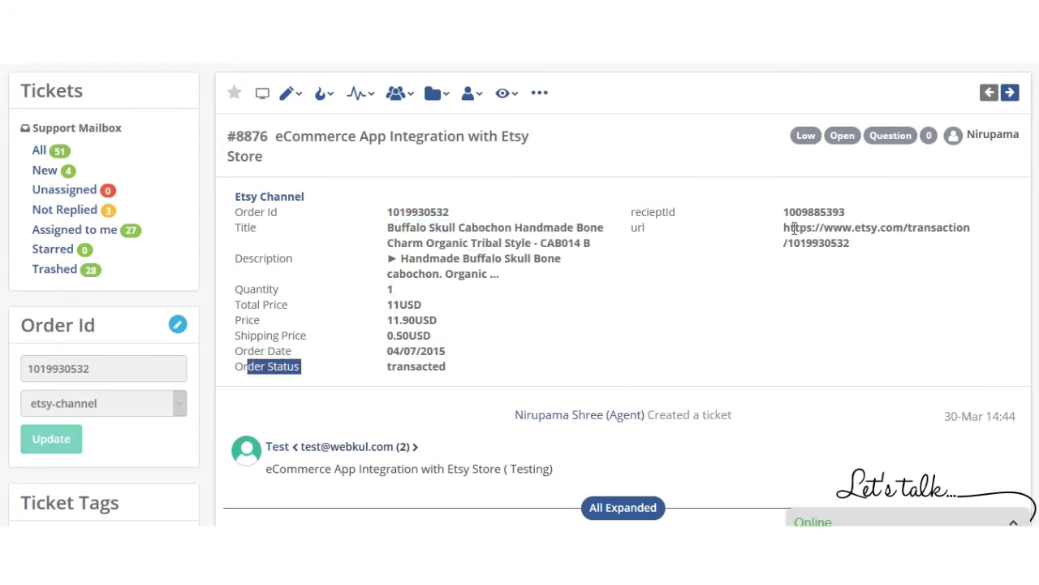
{"action": "left_click_drag", "start_coordinate": [642, 213], "coordinate": [686, 220]}
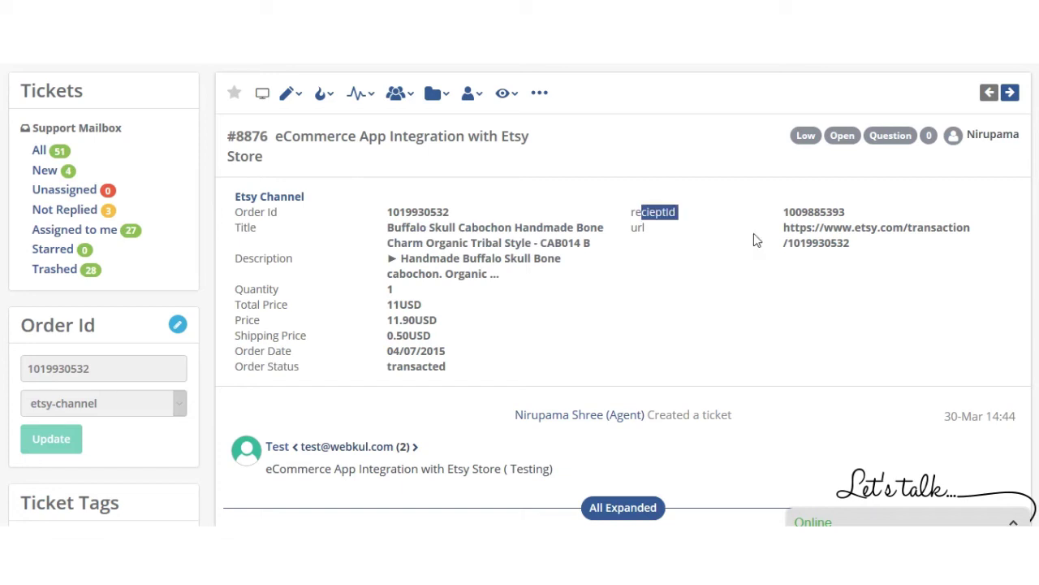
{"action": "scroll", "coordinate": [581, 257], "scroll_direction": "up", "scroll_amount": 1}
{"action": "scroll", "coordinate": [568, 256], "scroll_direction": "down", "scroll_amount": 2}
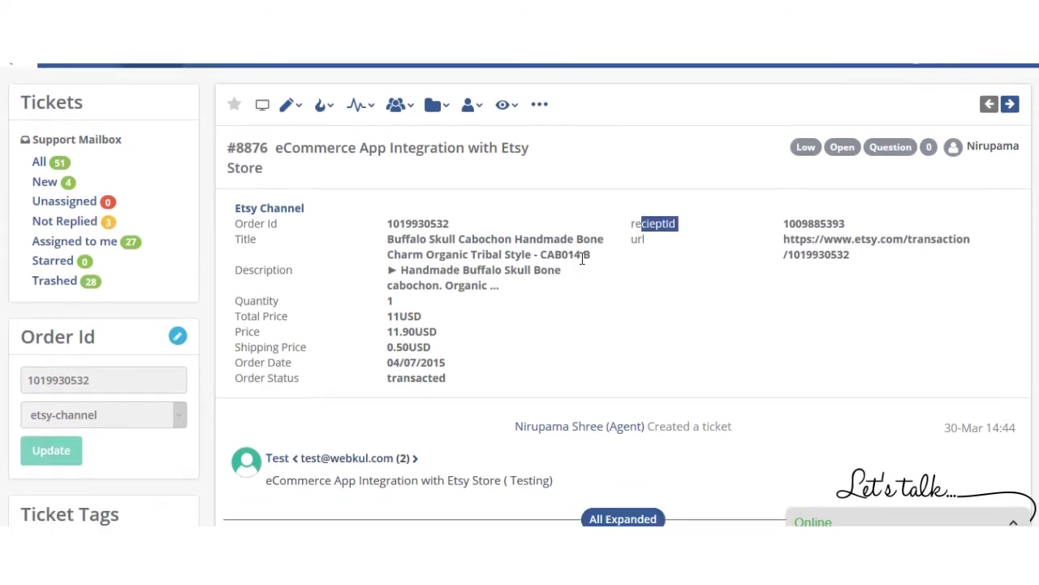
{"action": "left_click_drag", "start_coordinate": [228, 126], "coordinate": [268, 104]}
{"action": "left_click", "coordinate": [700, 257]}
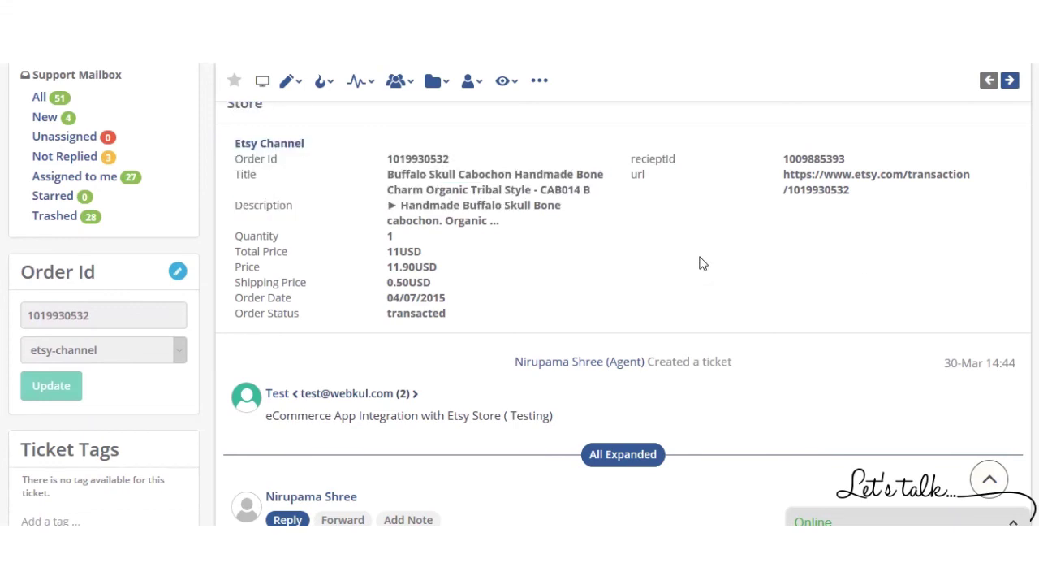